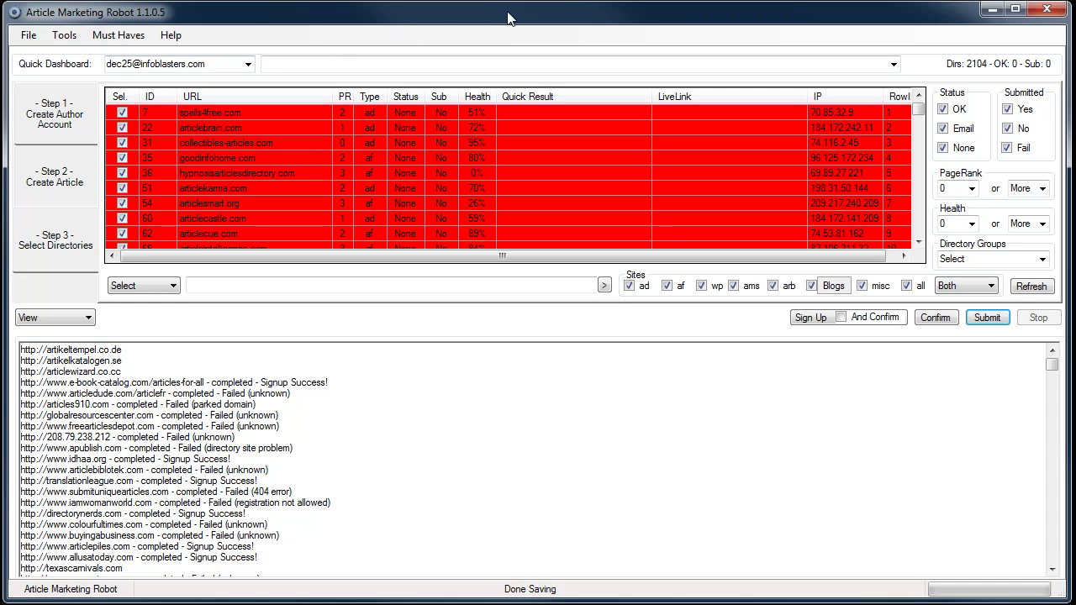
Step: Open the proxy management settings and load the proxy list from proxies.21-12-11.txt on the Desktop
{"action": "left_click", "coordinate": [67, 39]}
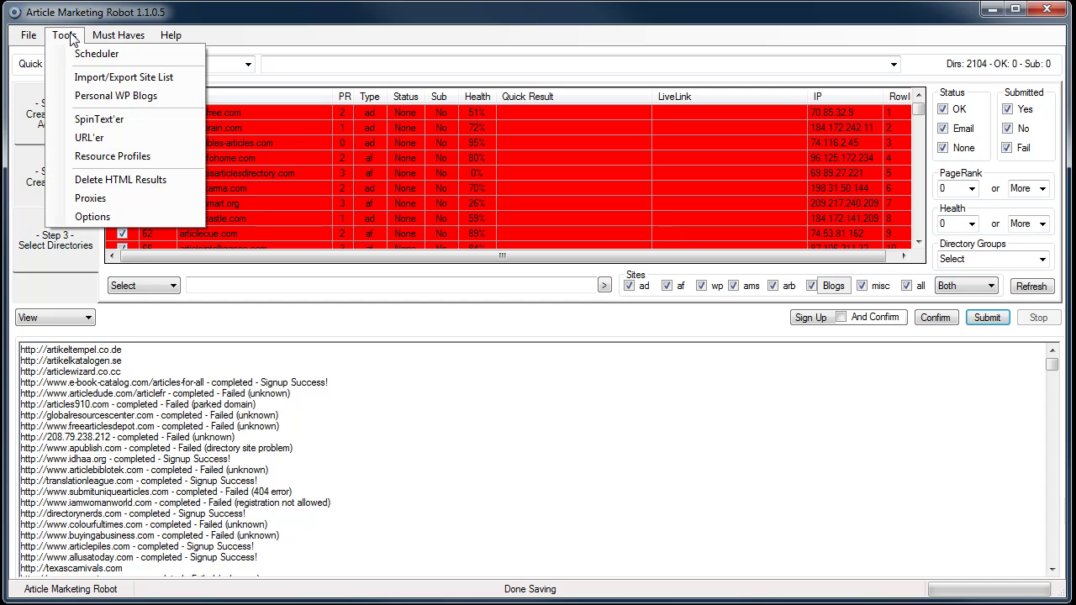
{"action": "left_click", "coordinate": [95, 203]}
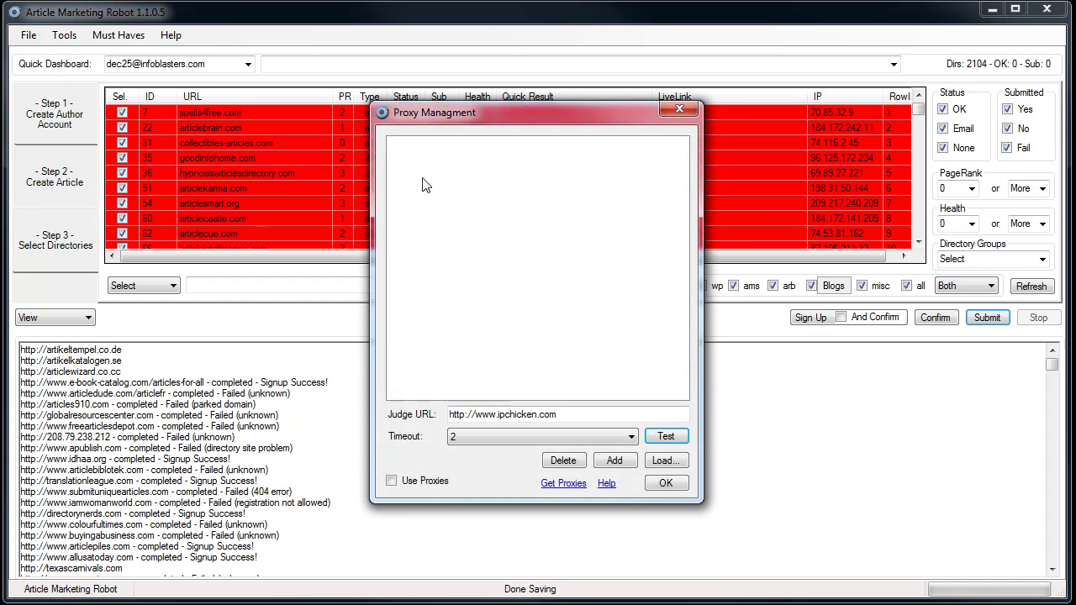
{"action": "left_click_drag", "start_coordinate": [467, 116], "coordinate": [388, 106]}
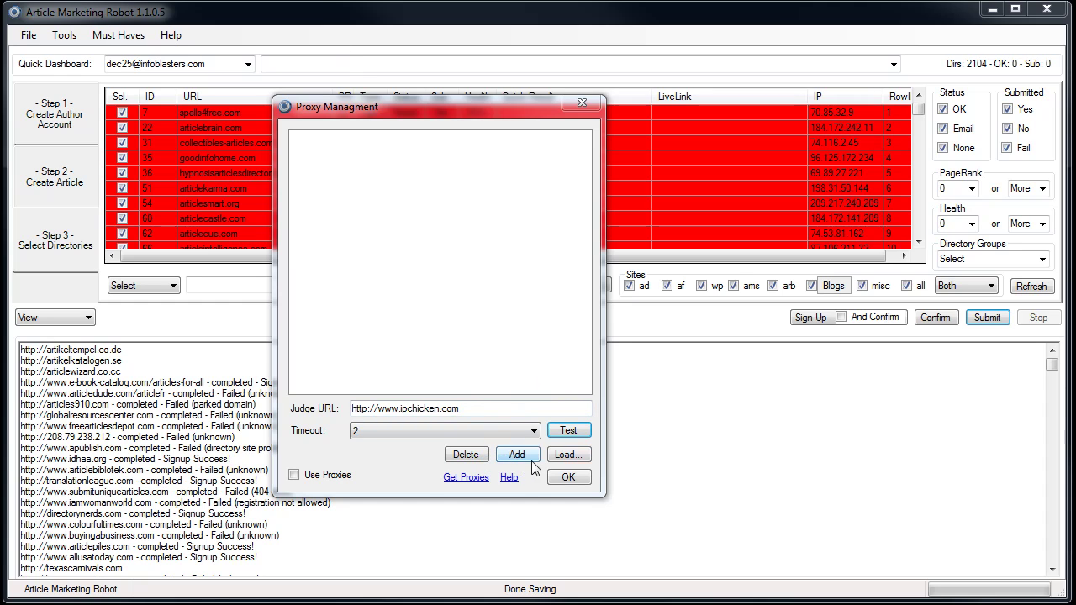
{"action": "left_click", "coordinate": [567, 455]}
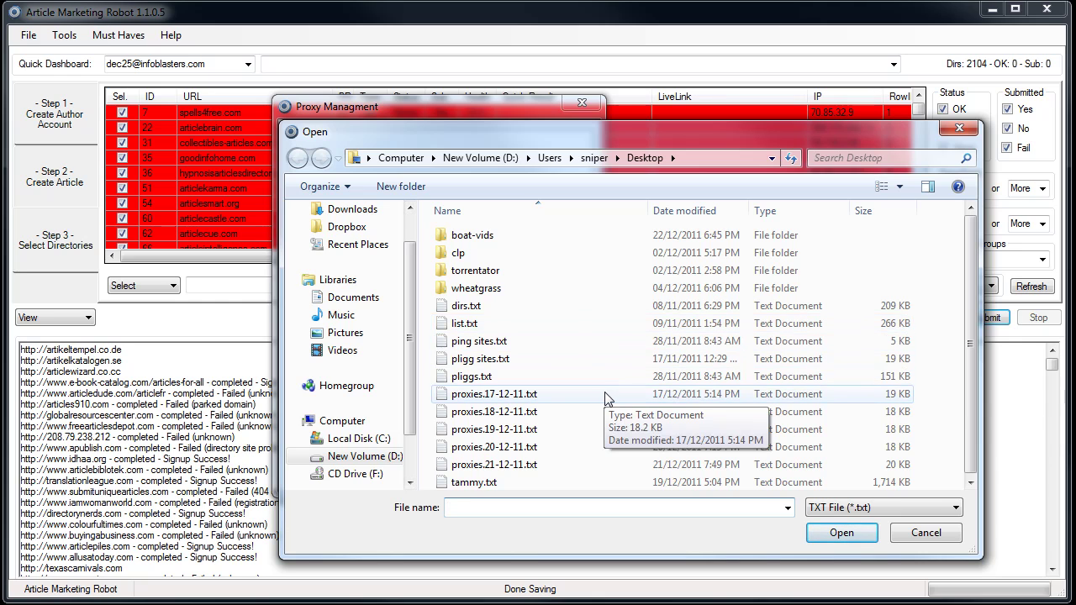
{"action": "left_click", "coordinate": [504, 465]}
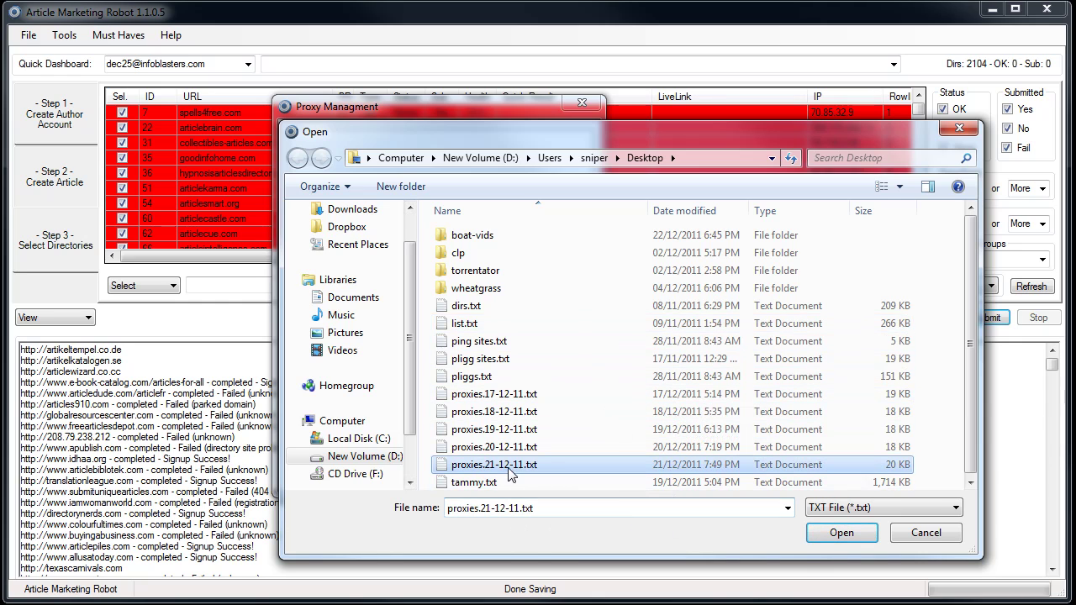
{"action": "left_click", "coordinate": [825, 541]}
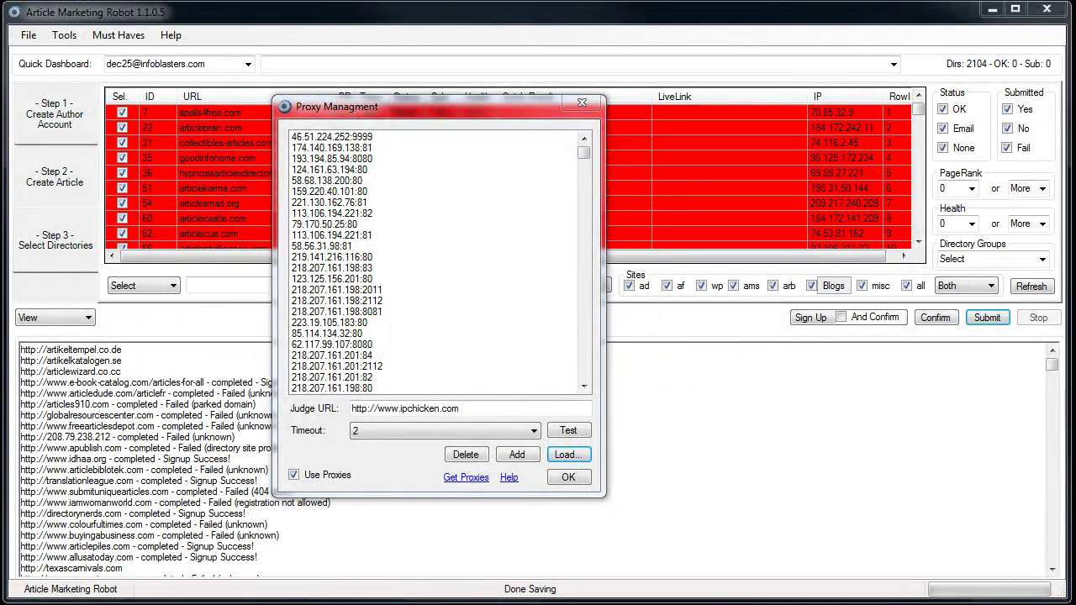
Step: Switch to Notepad to examine the one-per-line IP:port format in proxies.21-12-11.txt, and return to Article Marketing Robot
{"action": "key", "text": "alt+Tab"}
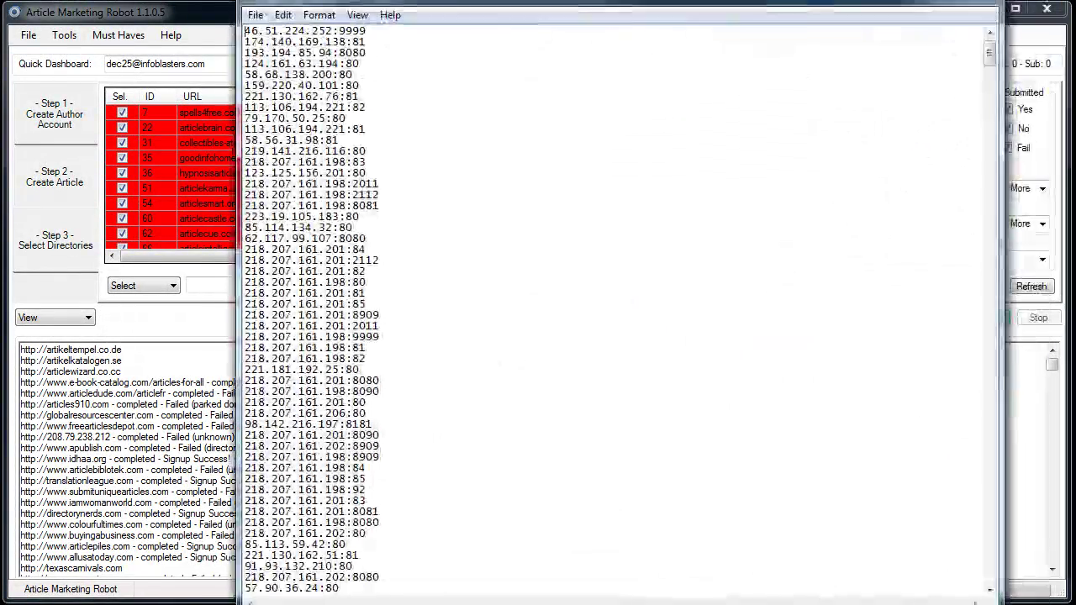
{"action": "left_click_drag", "start_coordinate": [432, 158], "coordinate": [241, 158]}
{"action": "left_click", "coordinate": [495, 180]}
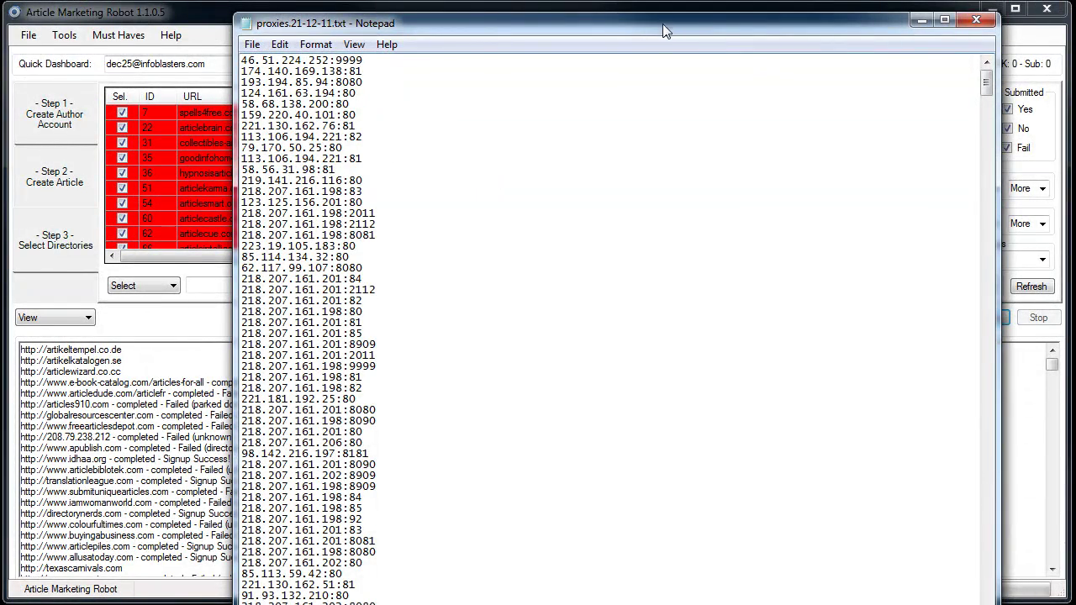
{"action": "key", "text": "alt+Tab"}
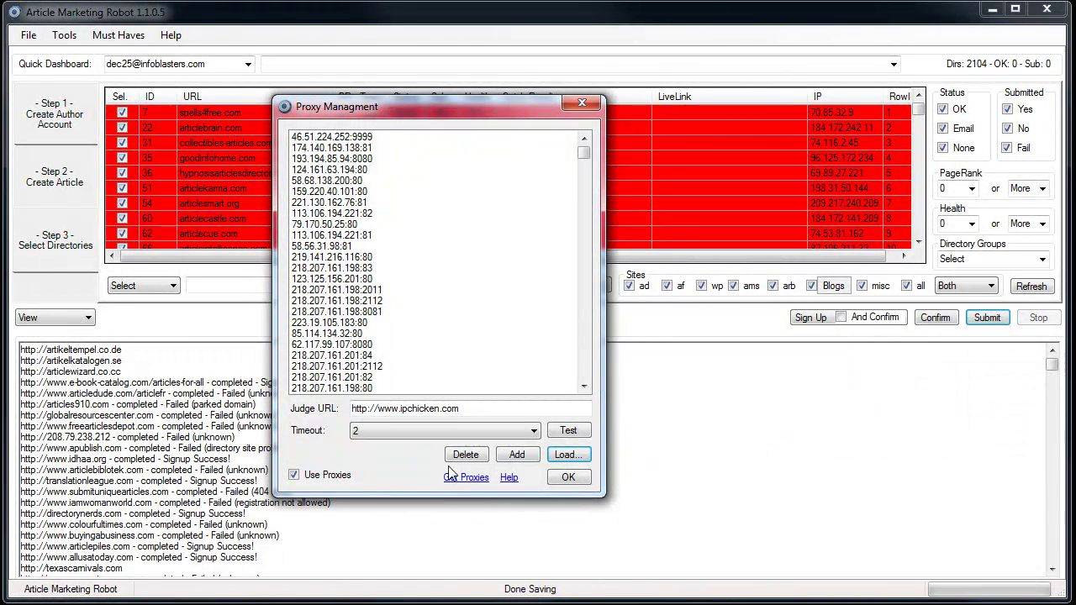
Step: Follow the Get Proxies link to the browser and examine the Proxy Goblin offer on the Warrior Forum
{"action": "left_click", "coordinate": [454, 482]}
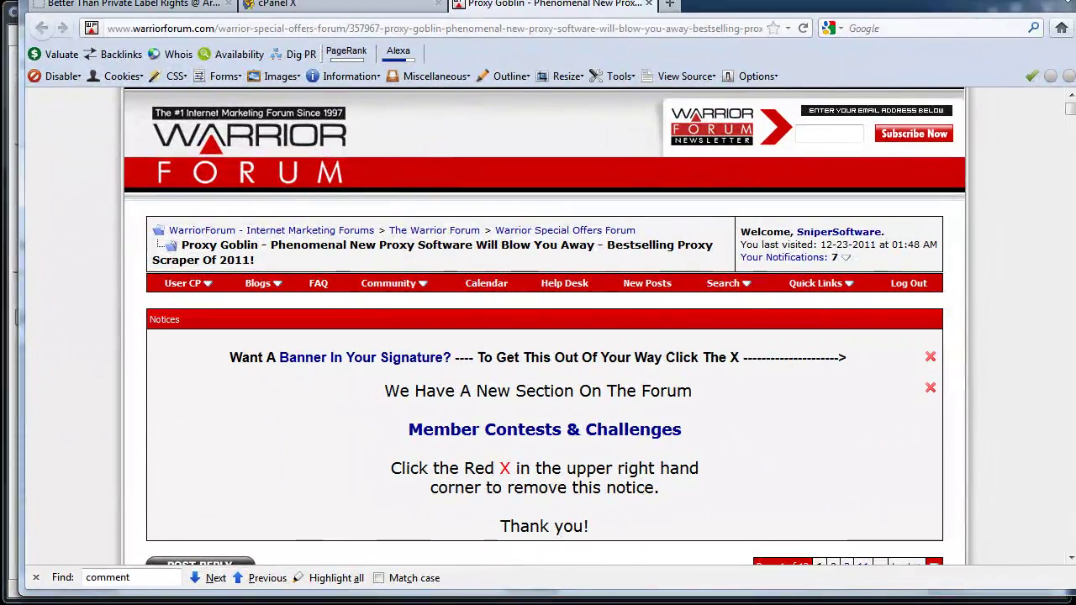
{"action": "scroll", "coordinate": [1033, 197], "scroll_direction": "down", "scroll_amount": 5}
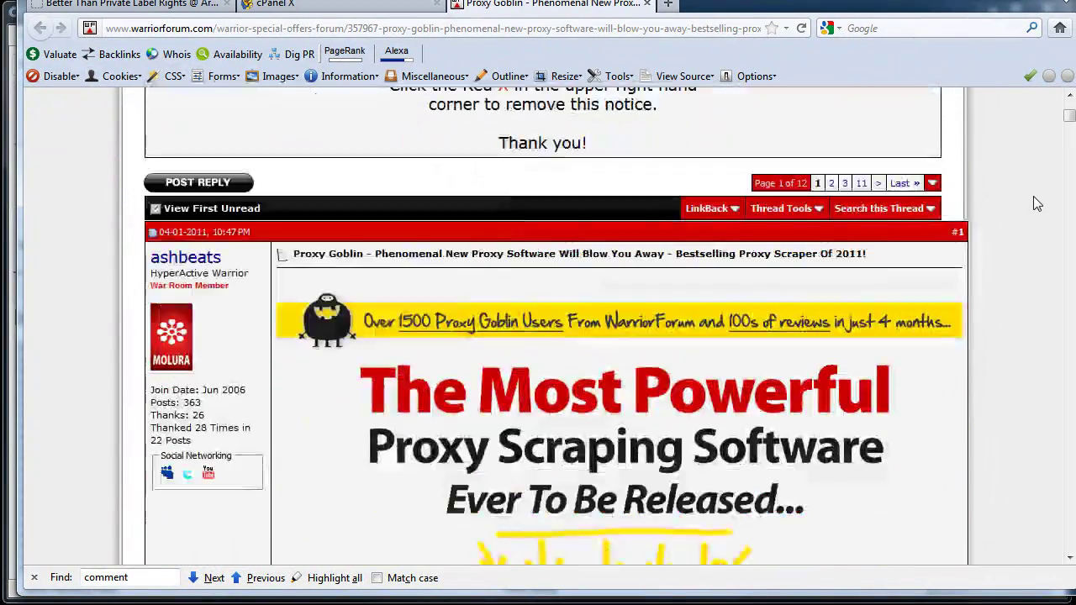
{"action": "scroll", "coordinate": [1013, 253], "scroll_direction": "up", "scroll_amount": 3}
{"action": "scroll", "coordinate": [1005, 235], "scroll_direction": "down", "scroll_amount": 7}
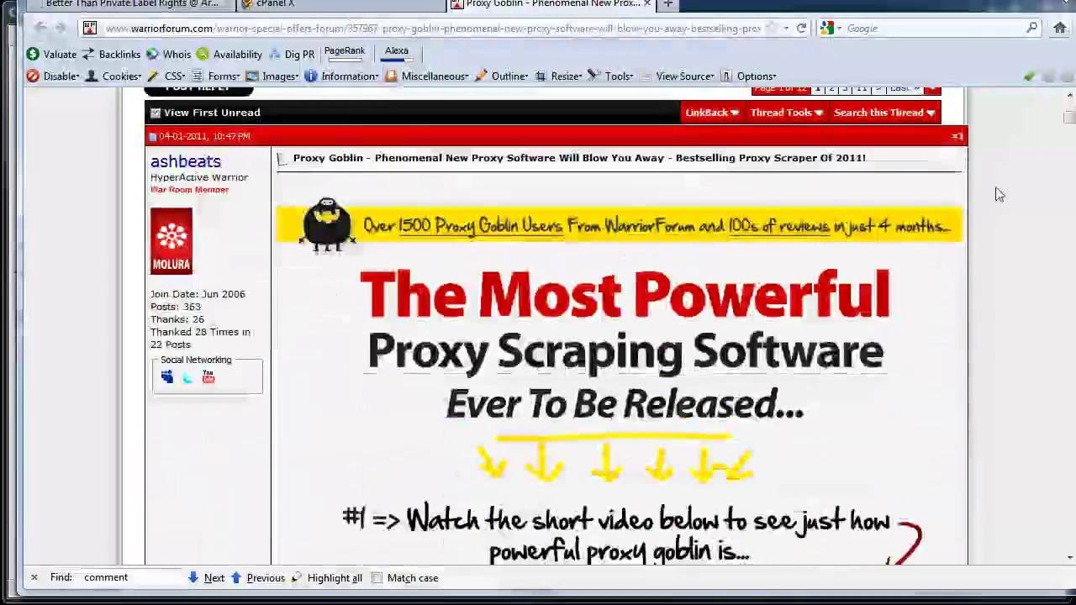
{"action": "scroll", "coordinate": [855, 196], "scroll_direction": "down", "scroll_amount": 10}
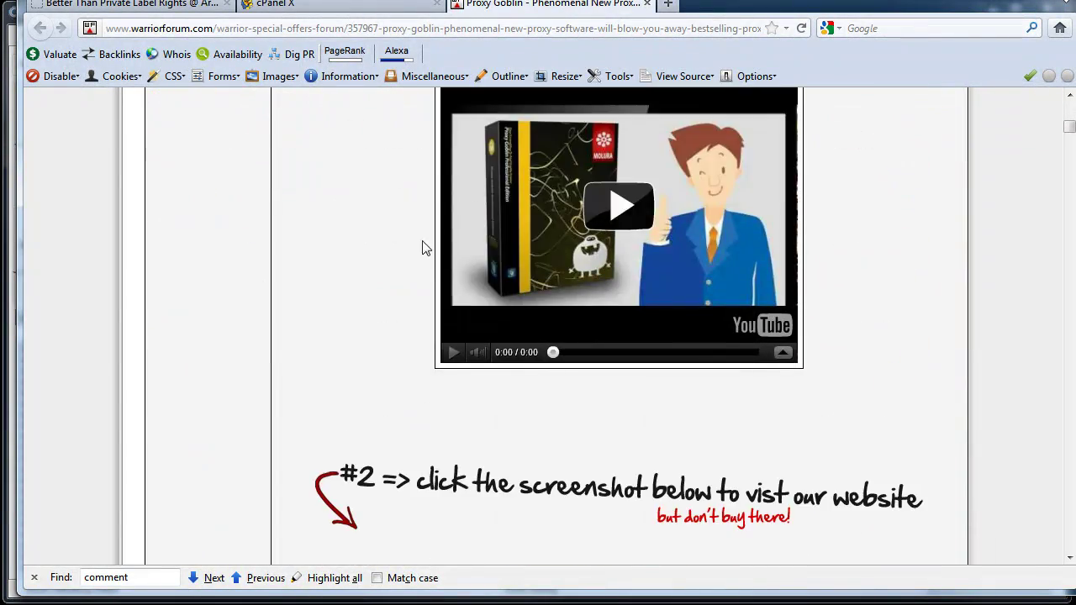
{"action": "scroll", "coordinate": [402, 303], "scroll_direction": "down", "scroll_amount": 2}
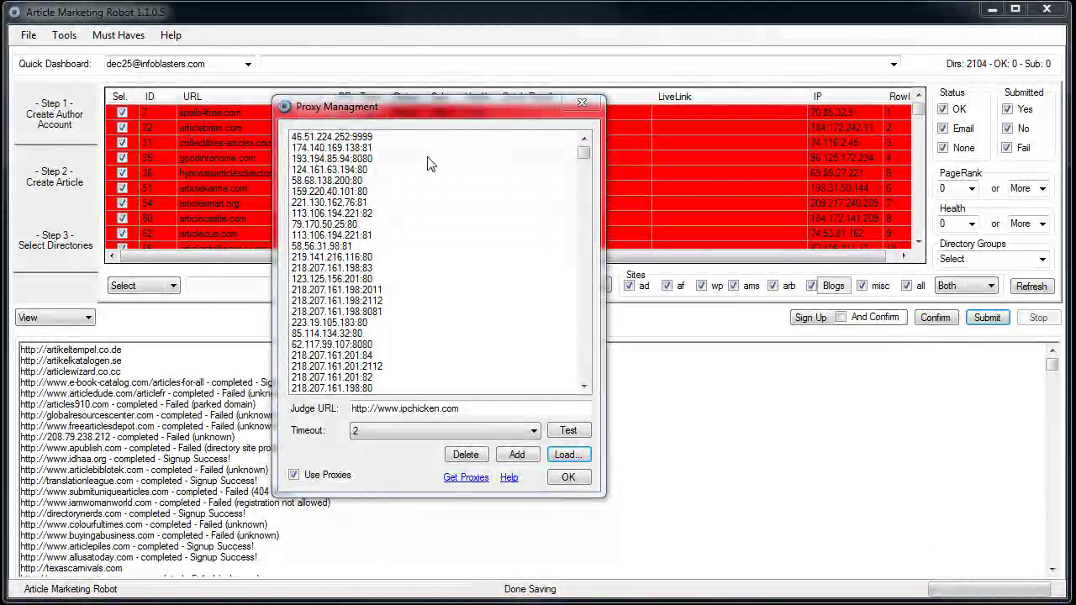
{"action": "left_click_drag", "start_coordinate": [417, 105], "coordinate": [334, 94]}
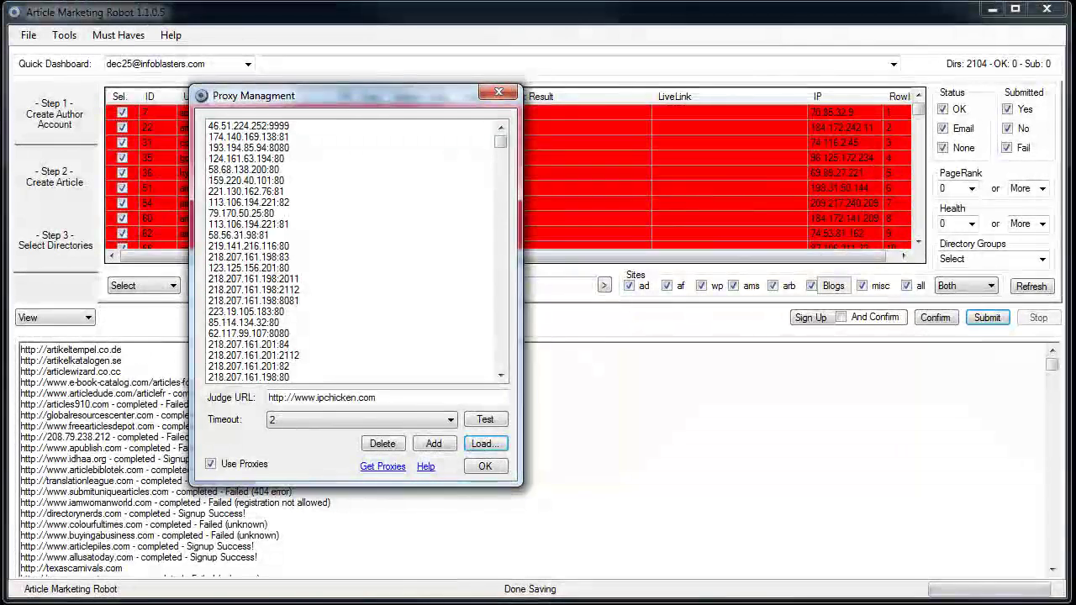
{"action": "left_click_drag", "start_coordinate": [337, 92], "coordinate": [377, 76]}
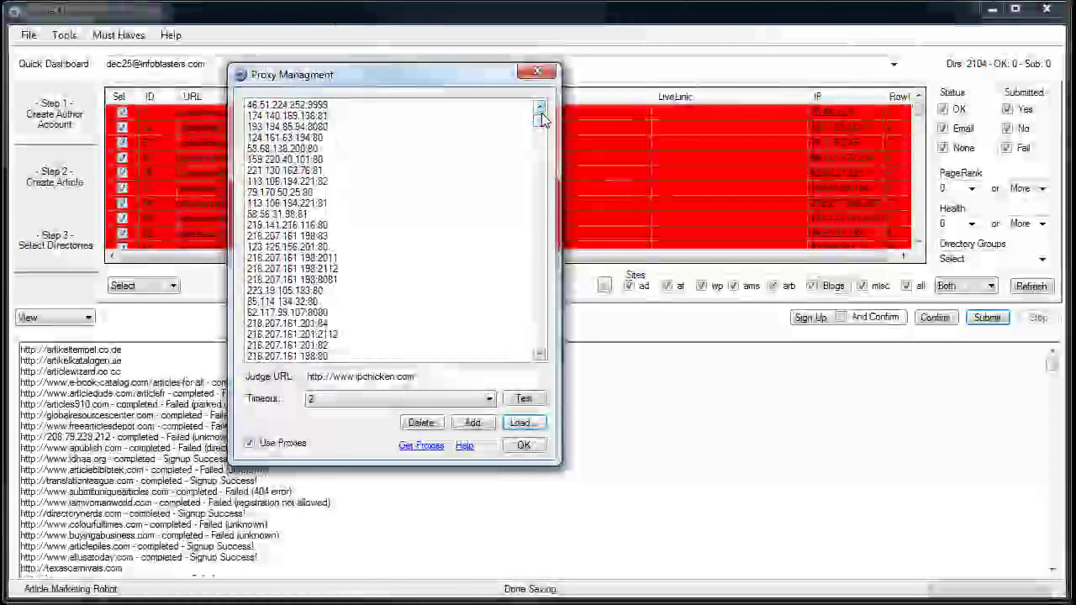
{"action": "left_click", "coordinate": [317, 227]}
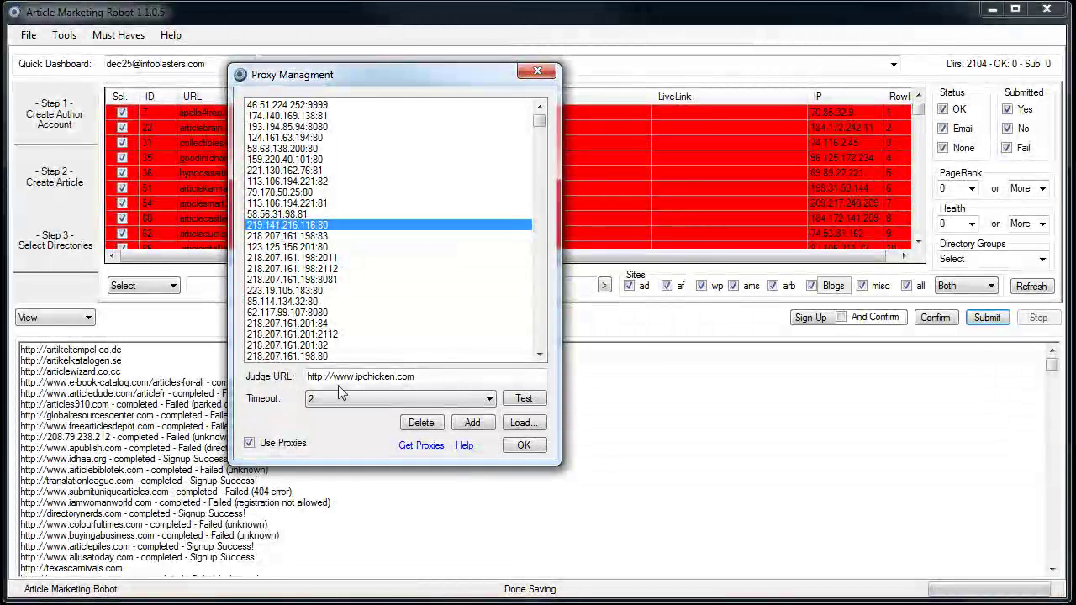
{"action": "left_click_drag", "start_coordinate": [435, 376], "coordinate": [308, 376]}
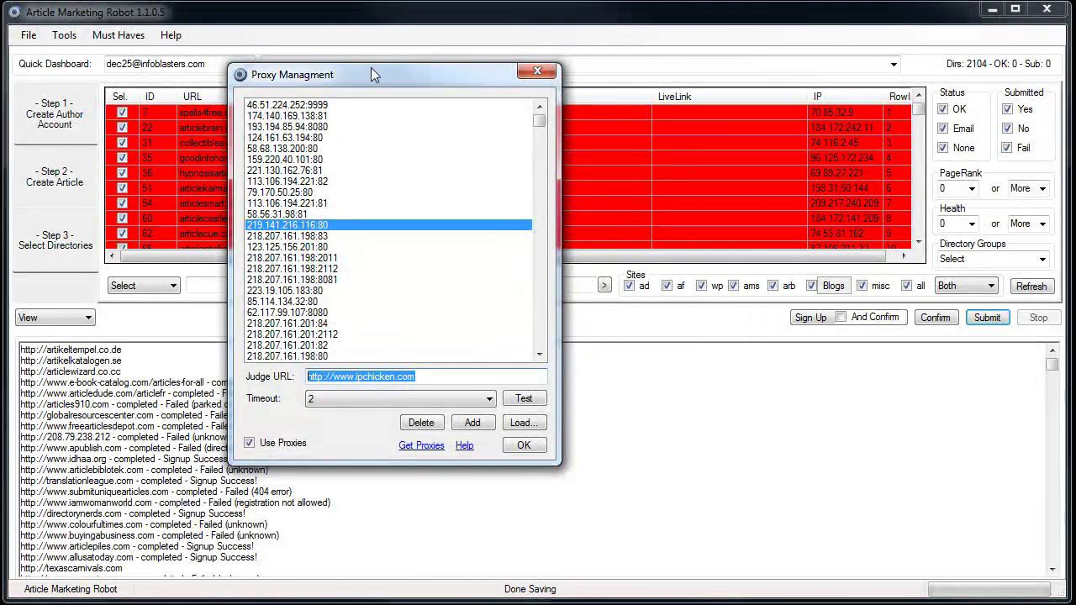
Step: Select the proxy 218.207.161.198:83 and review the available timeout values, keeping the timeout at 2
{"action": "left_click", "coordinate": [309, 237]}
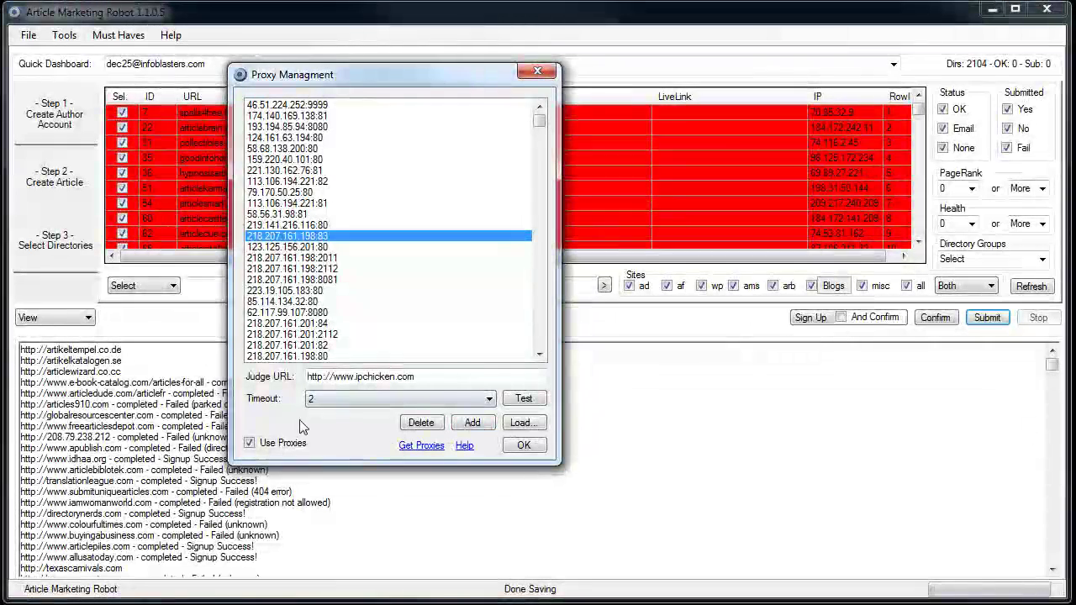
{"action": "left_click", "coordinate": [468, 405]}
{"action": "left_click", "coordinate": [472, 410]}
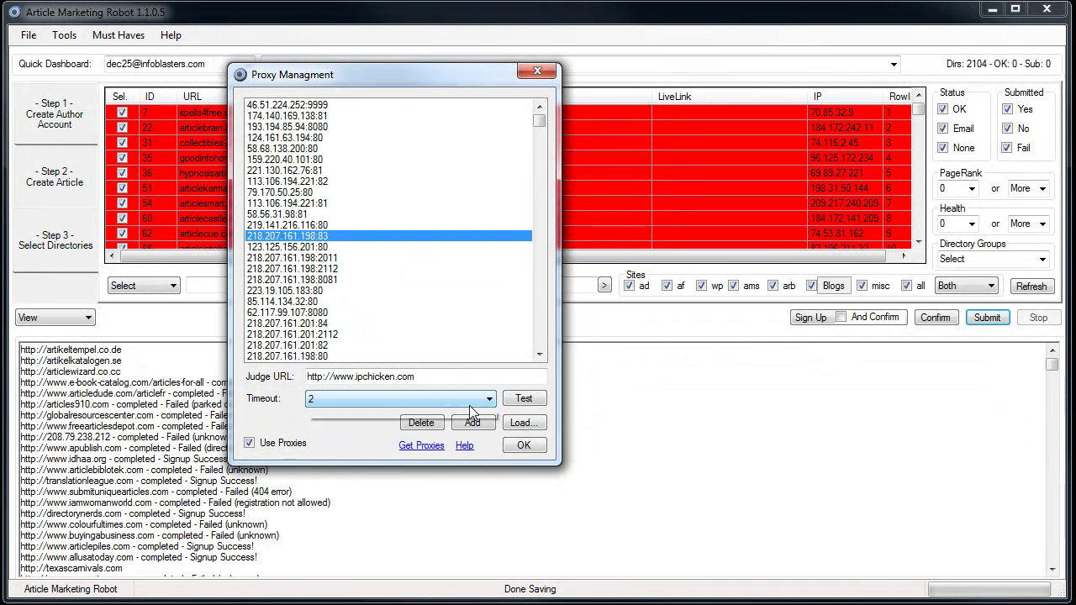
{"action": "left_click", "coordinate": [469, 406]}
{"action": "left_click", "coordinate": [469, 405]}
{"action": "left_click", "coordinate": [469, 405]}
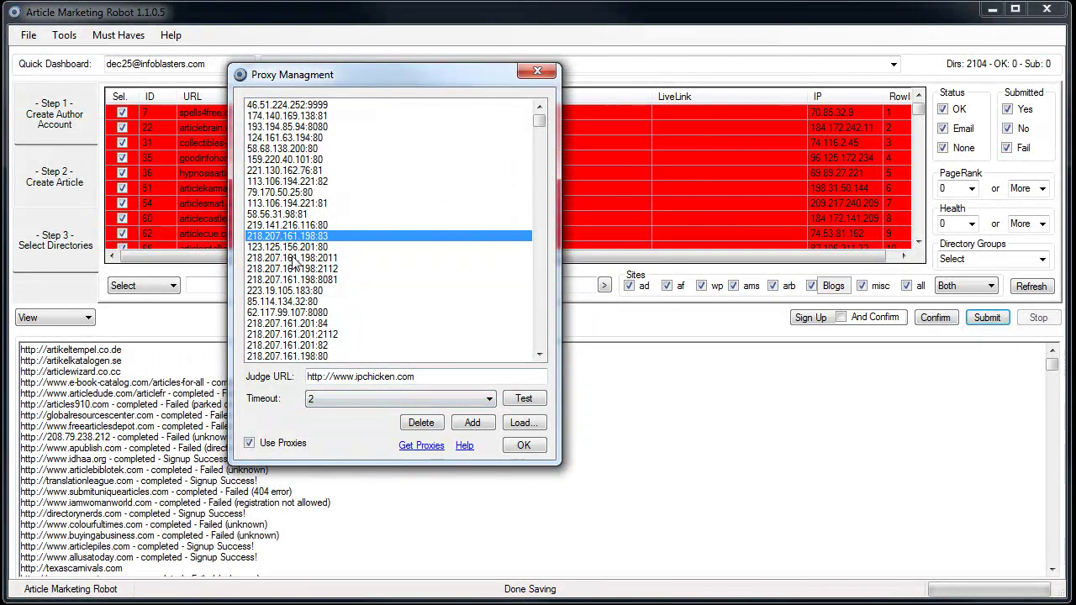
{"action": "left_click", "coordinate": [414, 408]}
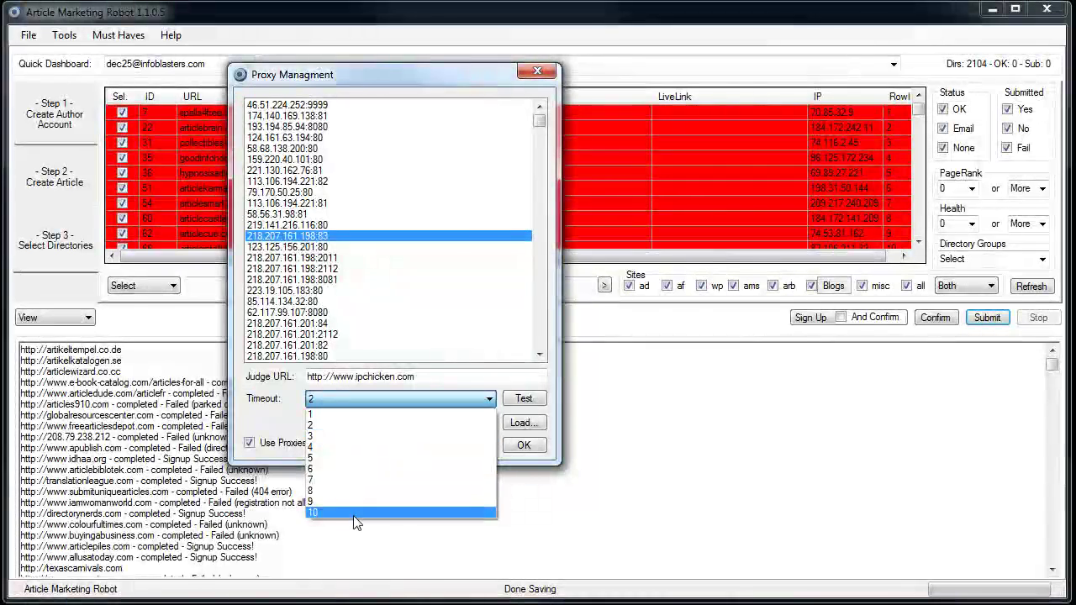
{"action": "left_click", "coordinate": [378, 405]}
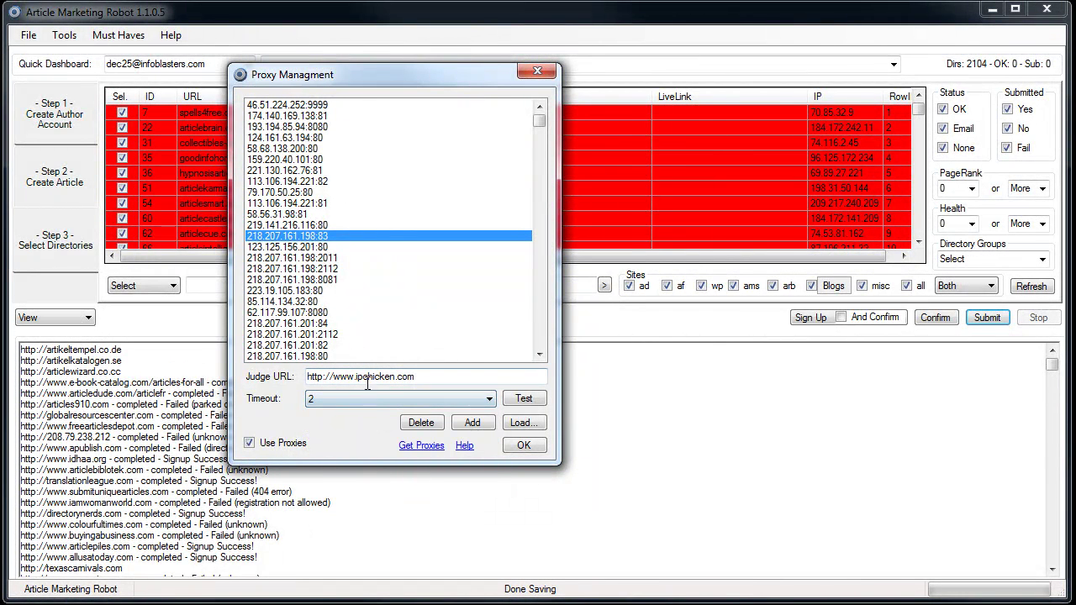
{"action": "left_click", "coordinate": [367, 400]}
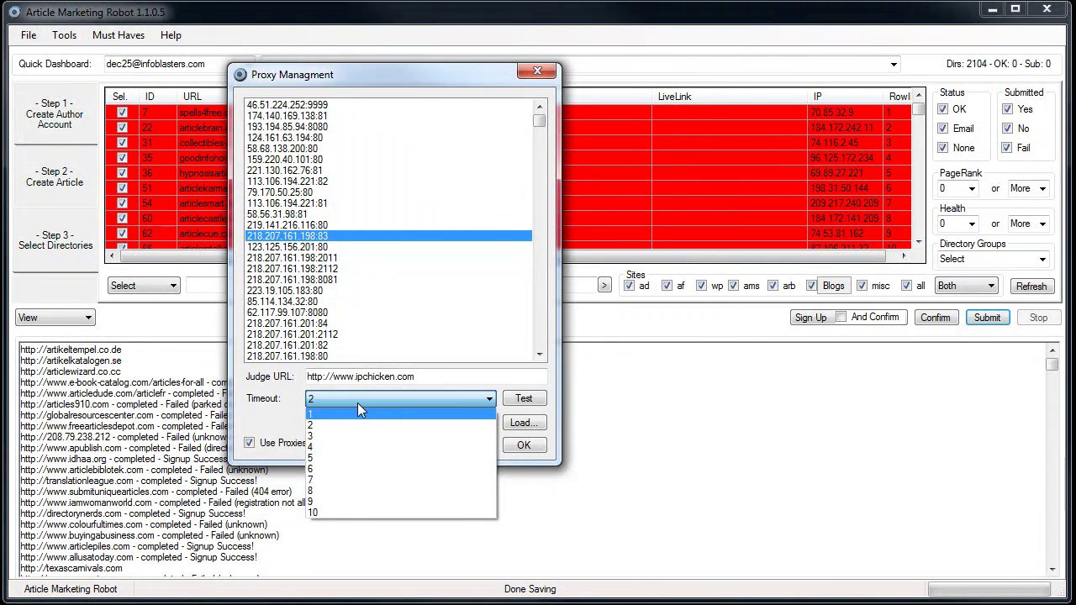
{"action": "left_click", "coordinate": [273, 429]}
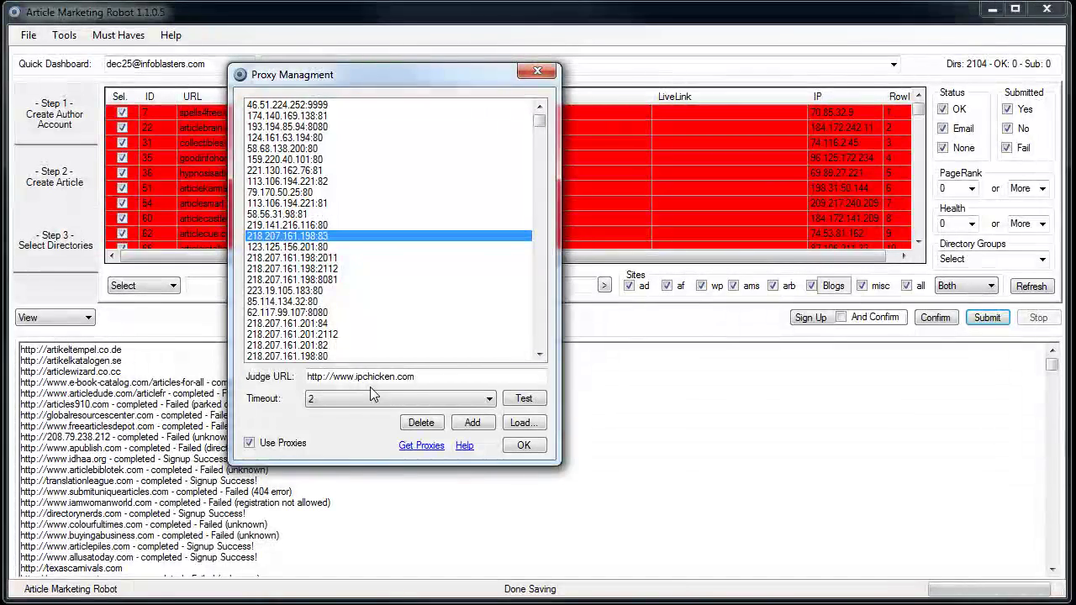
Step: Test the selected proxy against the judge URL and check the IP address reported on the result page
{"action": "left_click_drag", "start_coordinate": [311, 74], "coordinate": [472, 43]}
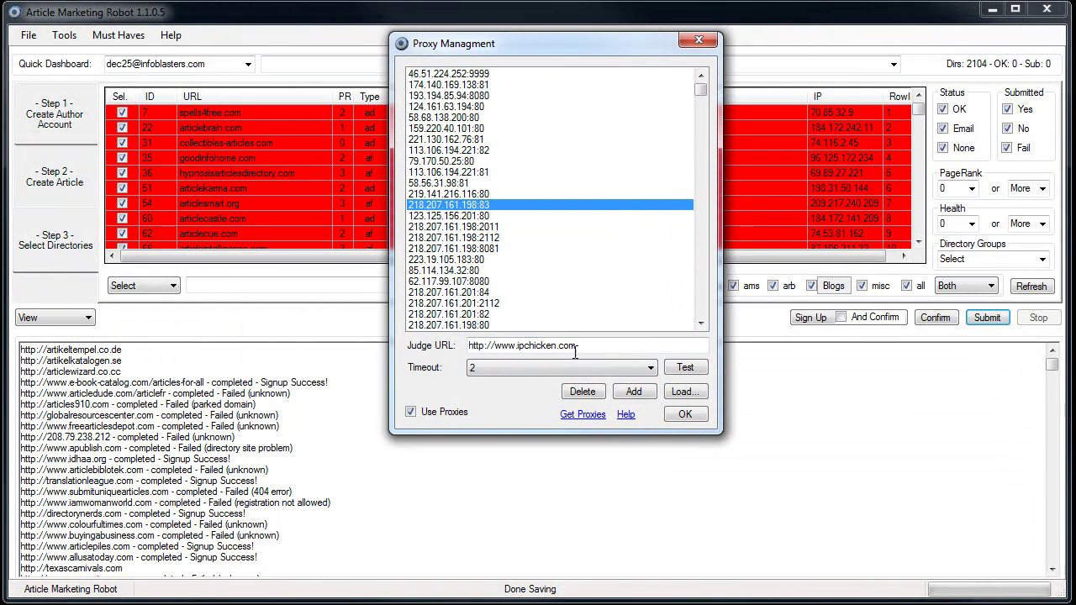
{"action": "left_click", "coordinate": [698, 373]}
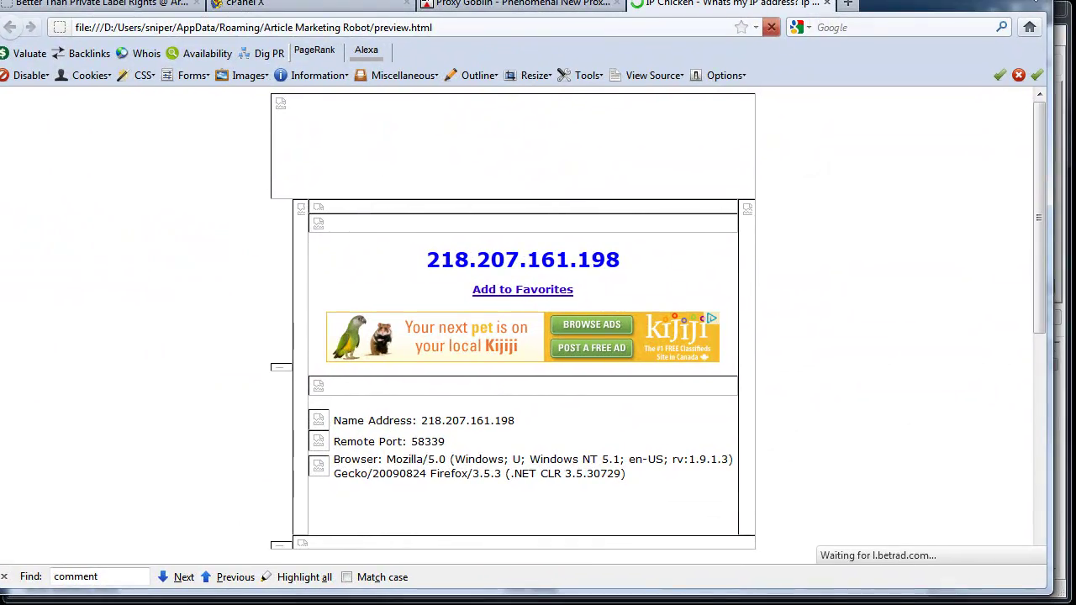
{"action": "left_click_drag", "start_coordinate": [424, 260], "coordinate": [746, 263]}
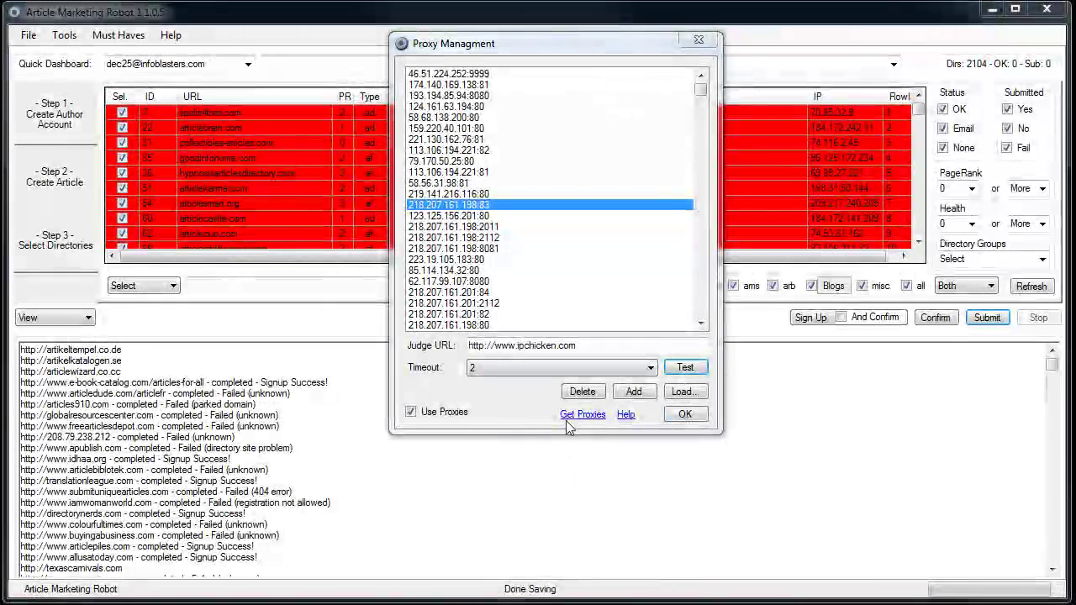
{"action": "left_click", "coordinate": [410, 411]}
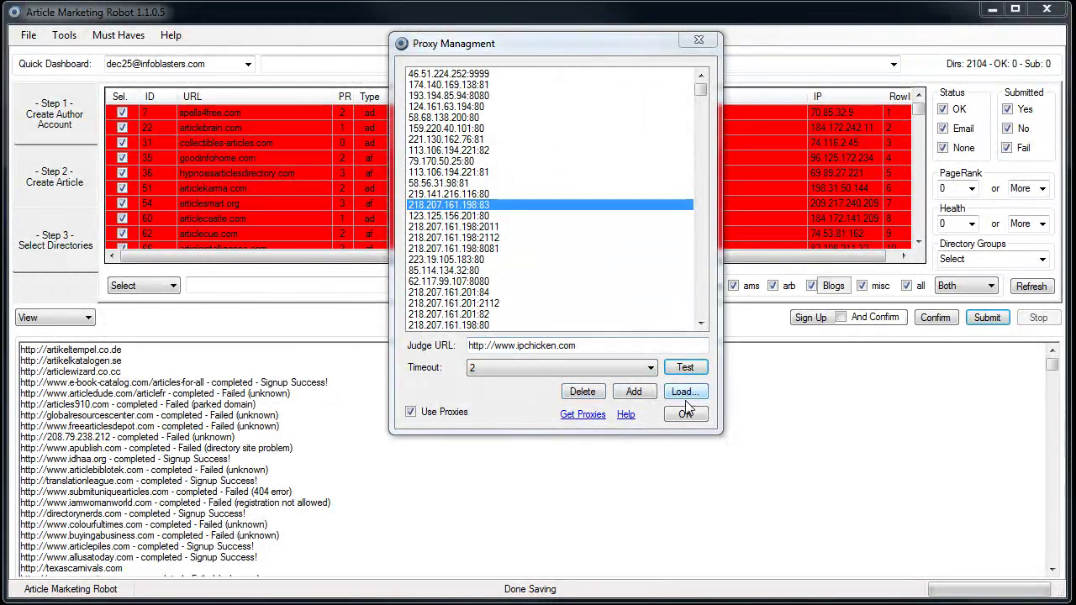
{"action": "left_click", "coordinate": [633, 392]}
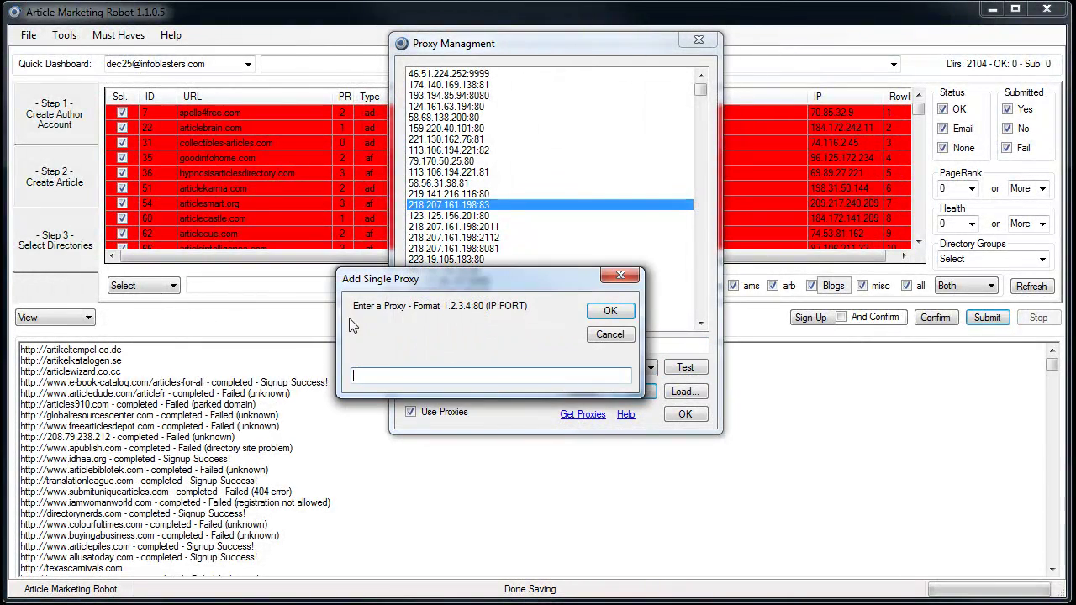
{"action": "left_click", "coordinate": [609, 335]}
Step: Delete the proxies from 123.125.156.201:80 through 218.207.161.198:8081 from the list and accept the proxy settings
{"action": "left_click", "coordinate": [495, 248]}
{"action": "left_click", "coordinate": [483, 216], "text": "shift"}
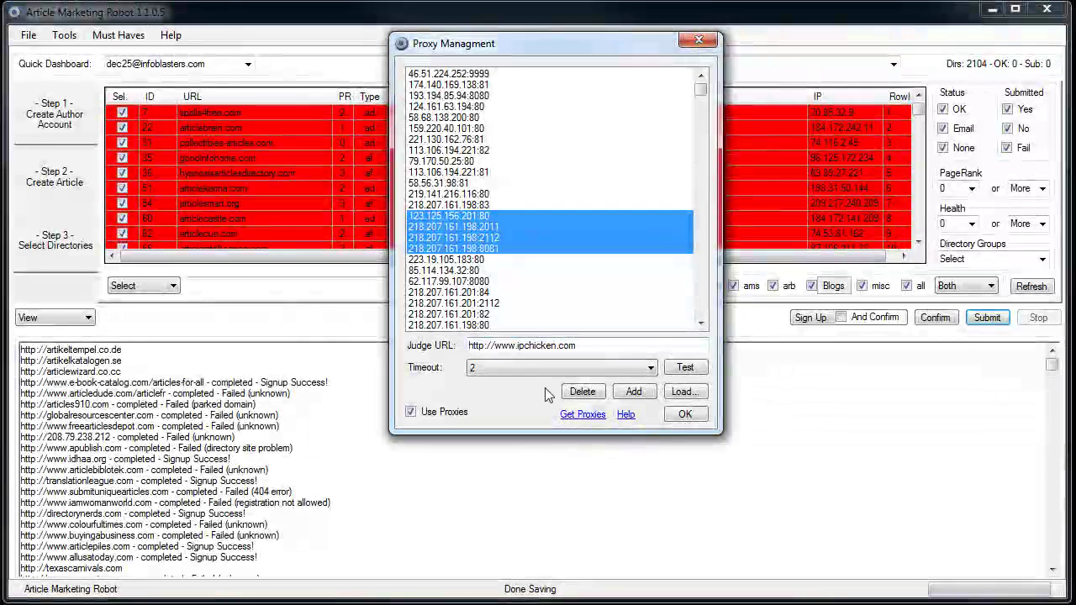
{"action": "left_click", "coordinate": [582, 392]}
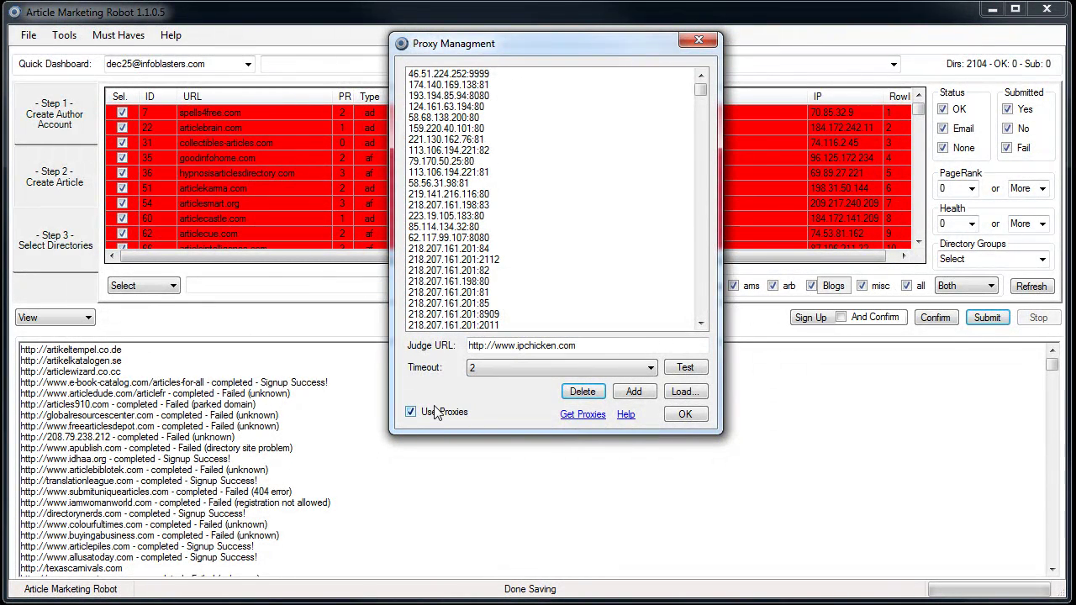
{"action": "left_click", "coordinate": [694, 417]}
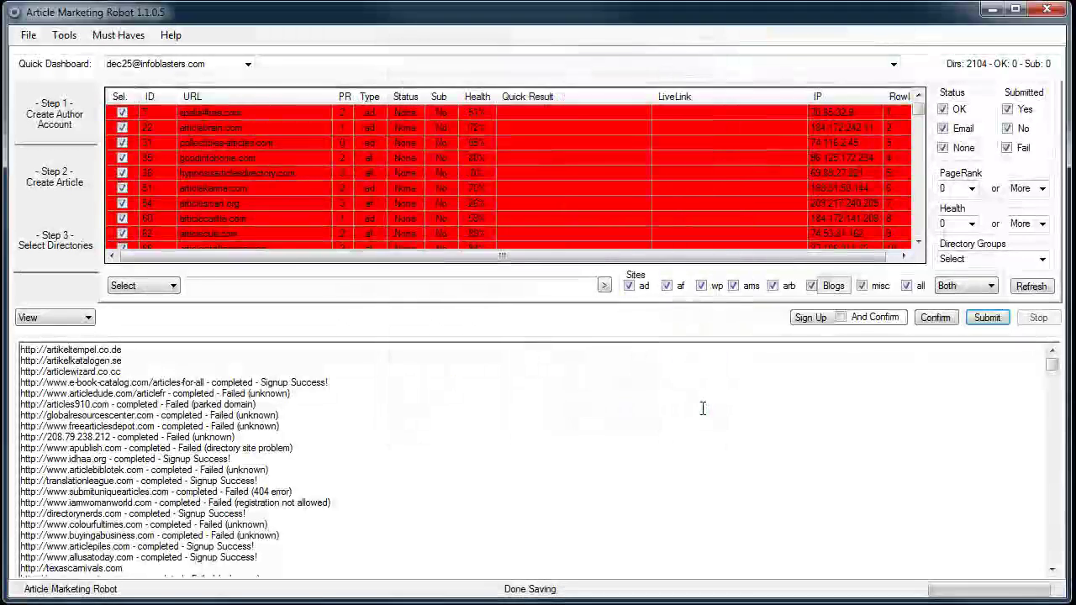